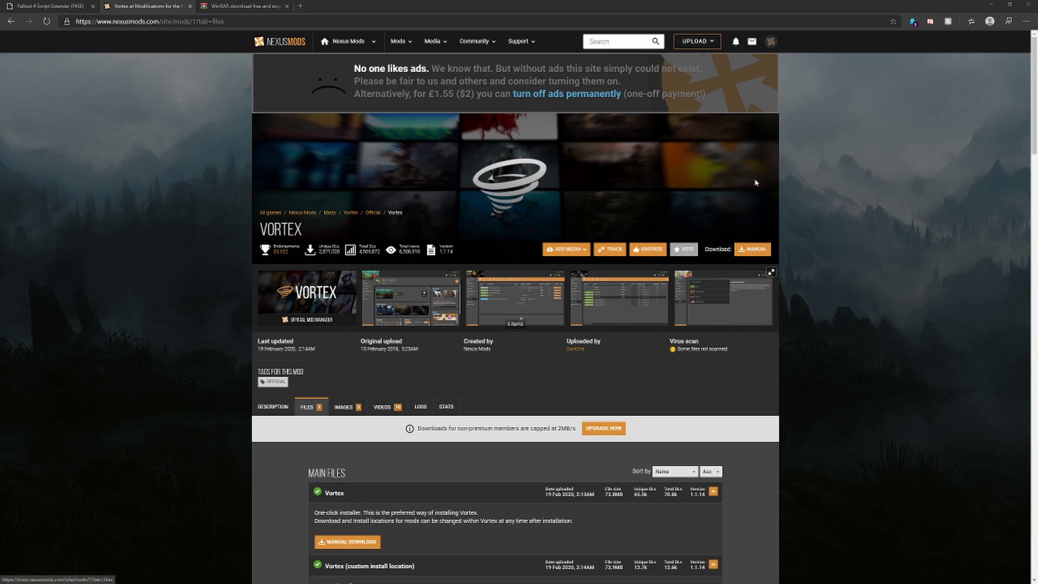
Check the Nexus Mods account menu, then scroll the Vortex page down to the Main Files installers.
{"action": "left_click", "coordinate": [776, 44]}
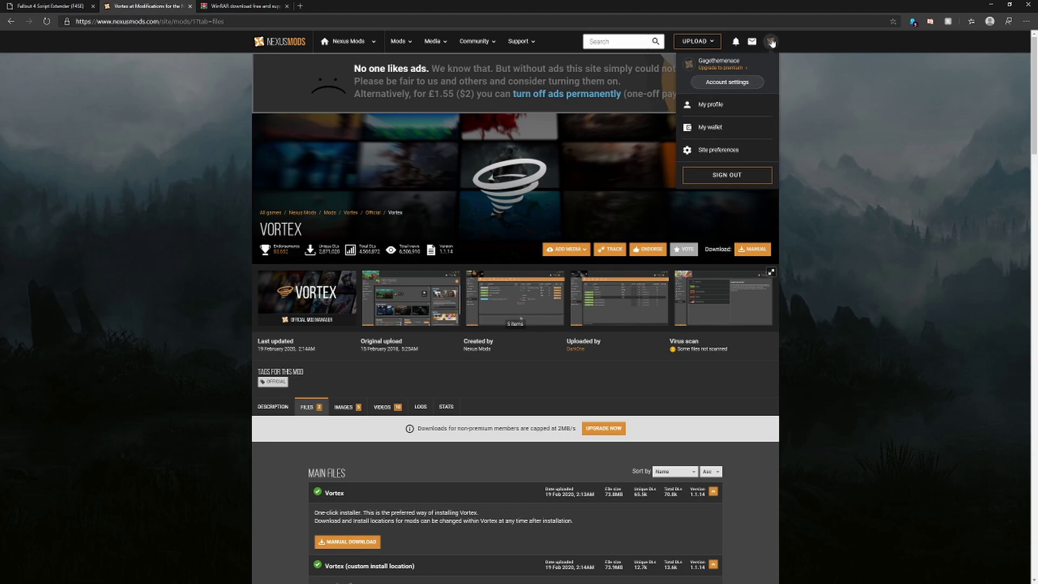
{"action": "left_click", "coordinate": [772, 44]}
{"action": "scroll", "coordinate": [491, 281], "scroll_direction": "down", "scroll_amount": 2}
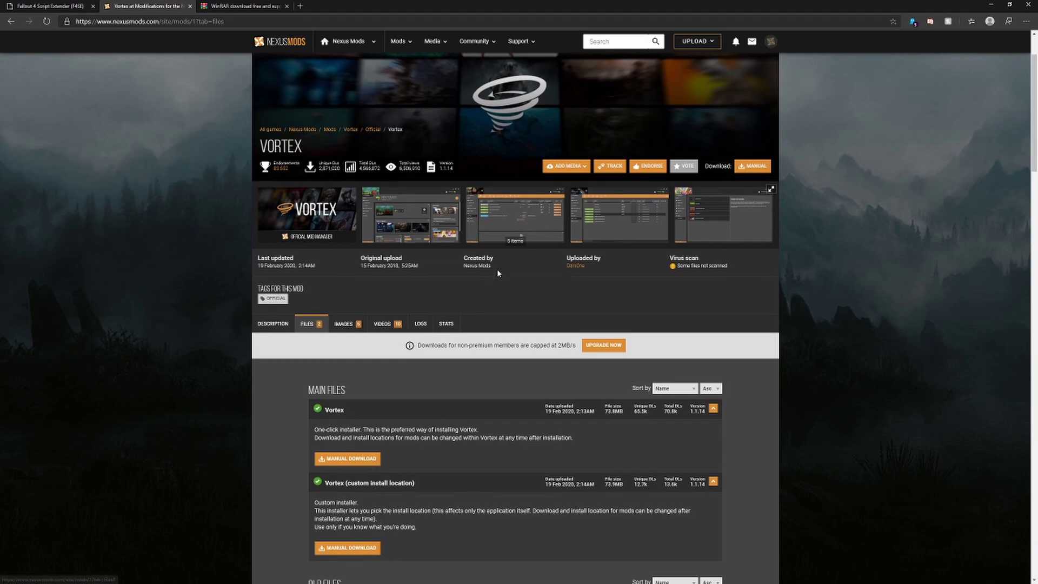
{"action": "scroll", "coordinate": [500, 265], "scroll_direction": "down", "scroll_amount": 2}
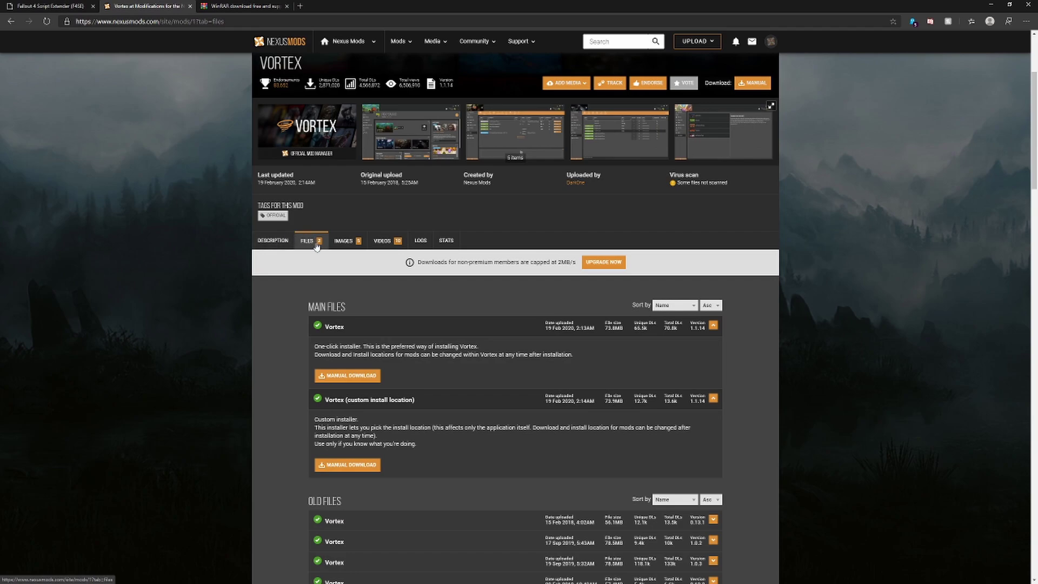
{"action": "scroll", "coordinate": [443, 287], "scroll_direction": "down", "scroll_amount": 2}
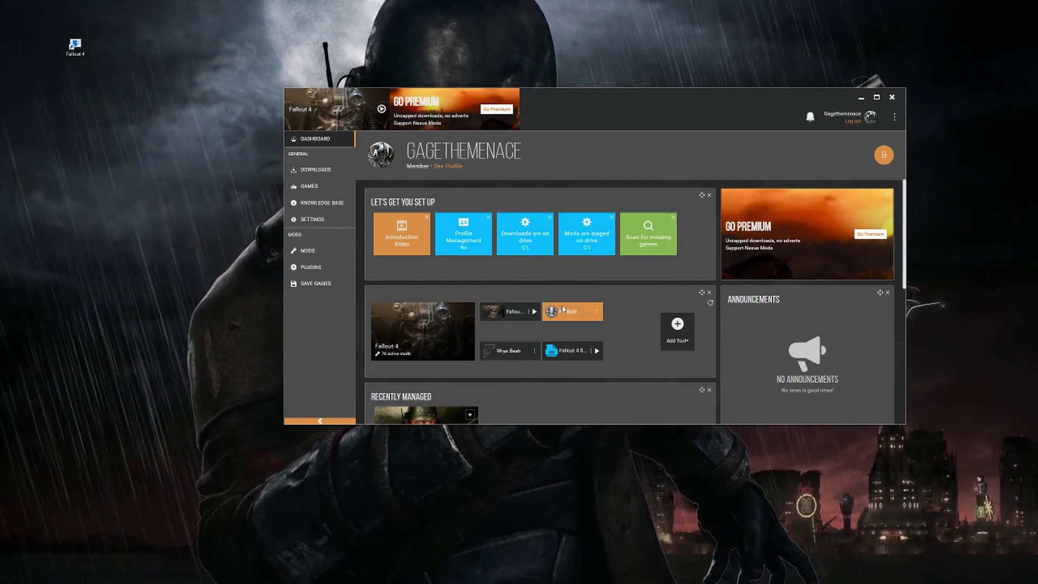
Open the Games list from the Vortex sidebar.
{"action": "scroll", "coordinate": [514, 351], "scroll_direction": "down", "scroll_amount": 2}
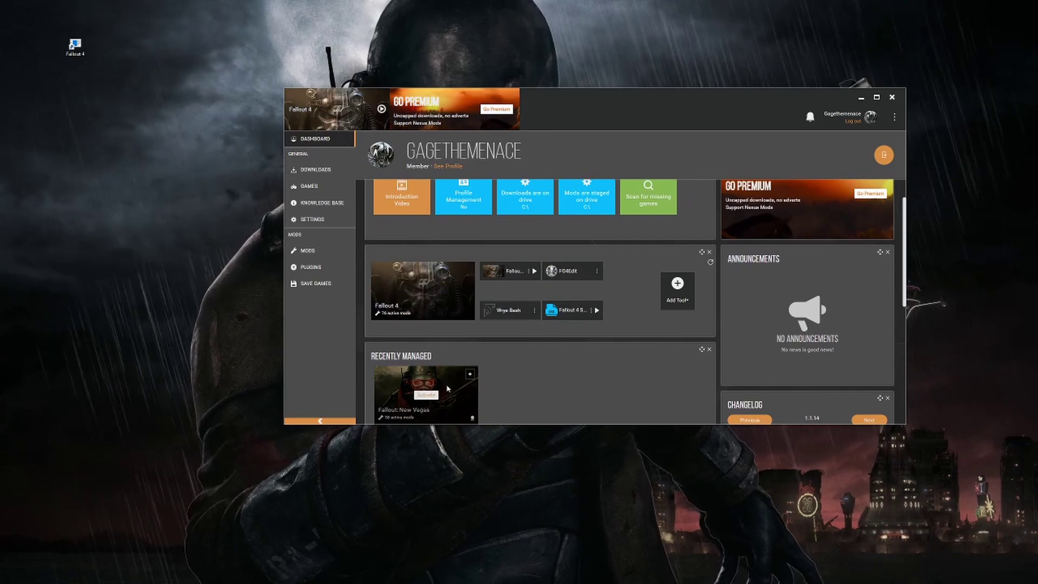
{"action": "scroll", "coordinate": [444, 389], "scroll_direction": "up", "scroll_amount": 1}
{"action": "scroll", "coordinate": [444, 387], "scroll_direction": "up", "scroll_amount": 1}
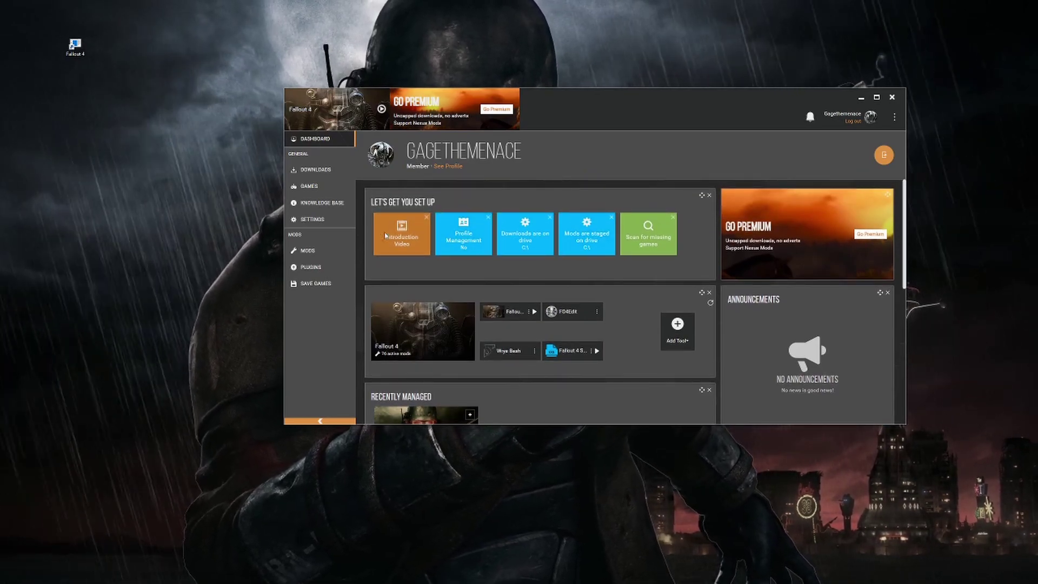
{"action": "left_click", "coordinate": [330, 187]}
Run Scan: Quick for installed games and browse the Unmanaged games grid.
{"action": "mouse_move", "coordinate": [446, 368]}
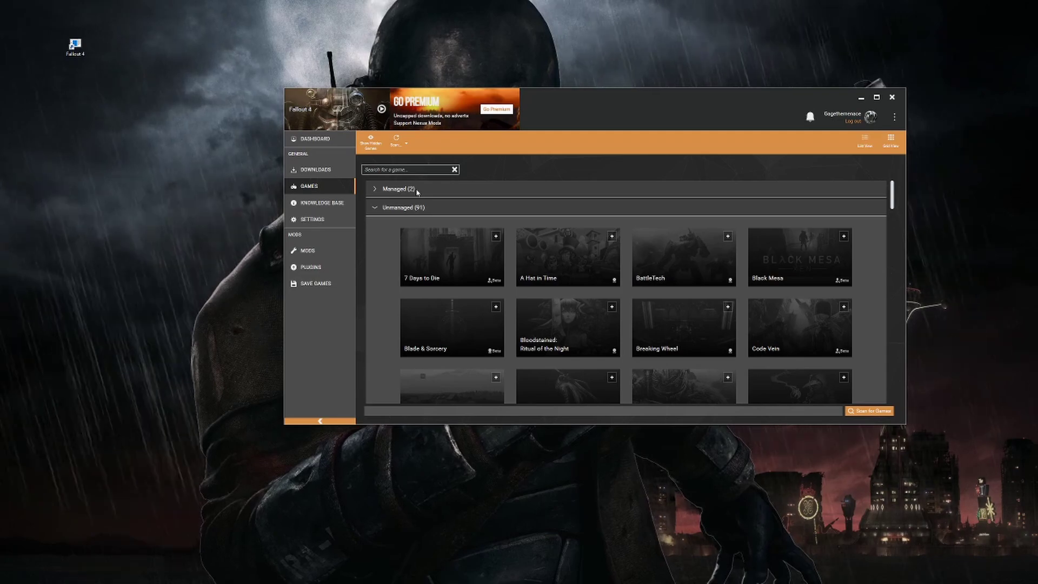
{"action": "left_click", "coordinate": [402, 143]}
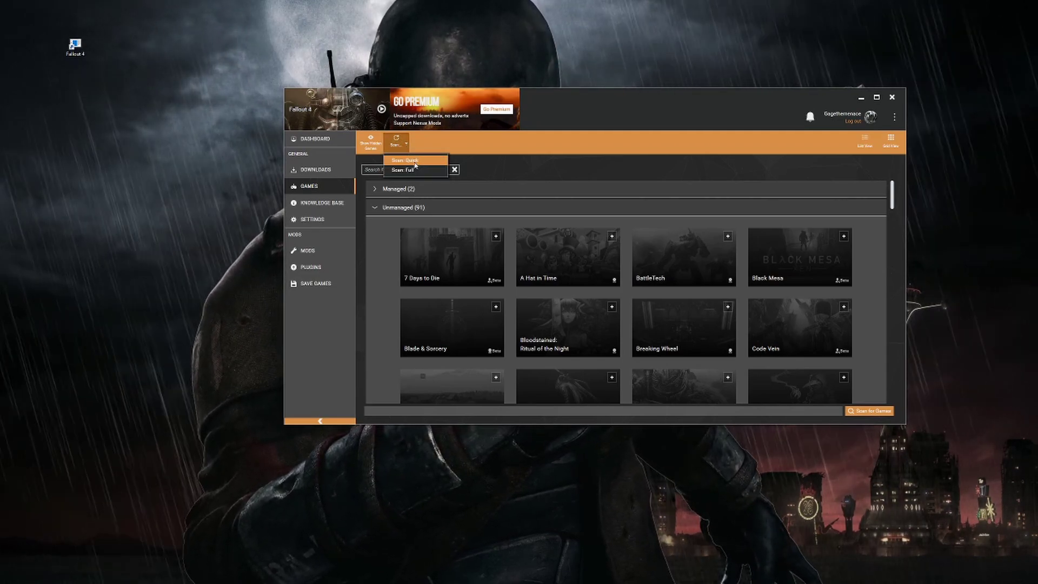
{"action": "left_click", "coordinate": [415, 160]}
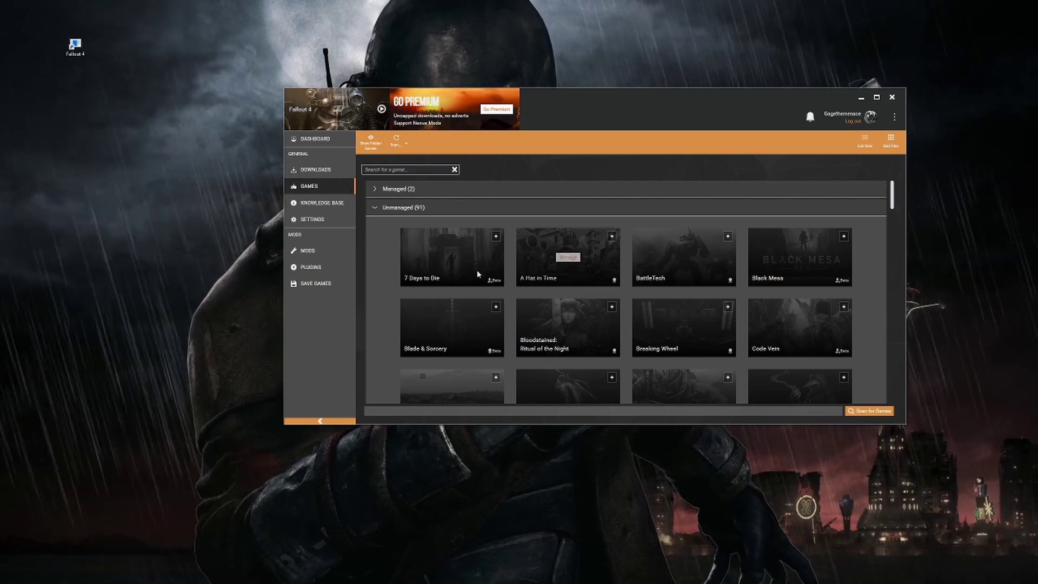
{"action": "mouse_move", "coordinate": [449, 276]}
{"action": "scroll", "coordinate": [448, 276], "scroll_direction": "down", "scroll_amount": 1}
{"action": "scroll", "coordinate": [487, 287], "scroll_direction": "down", "scroll_amount": 2}
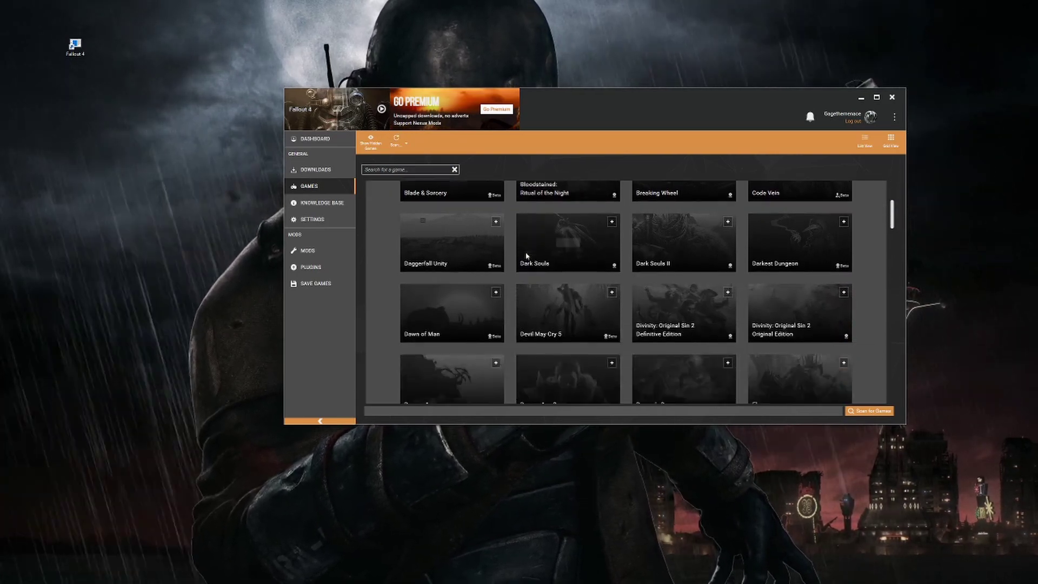
{"action": "scroll", "coordinate": [558, 300], "scroll_direction": "up", "scroll_amount": 3}
{"action": "mouse_move", "coordinate": [453, 222]}
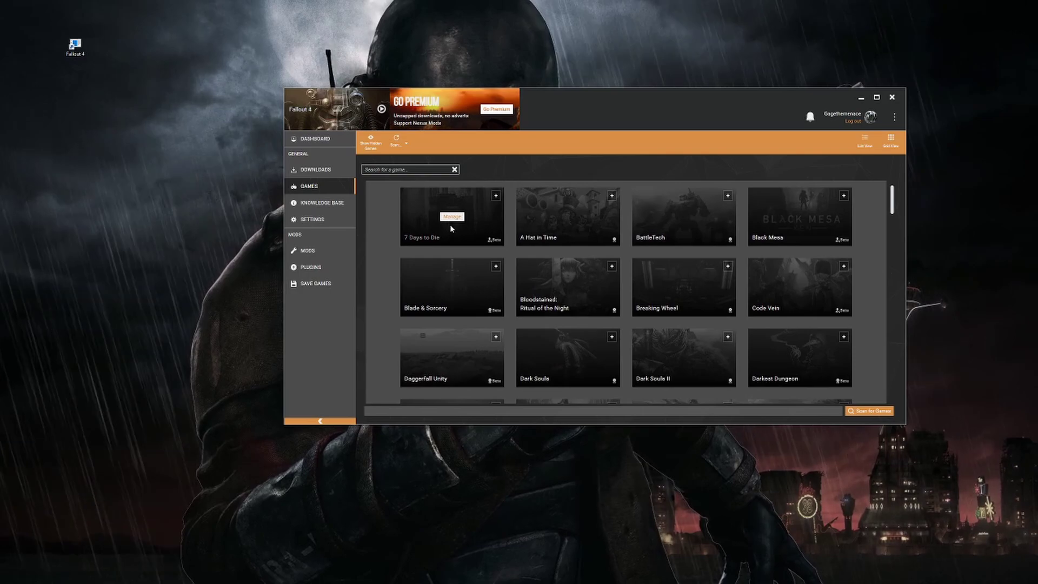
{"action": "scroll", "coordinate": [453, 223], "scroll_direction": "up", "scroll_amount": 1}
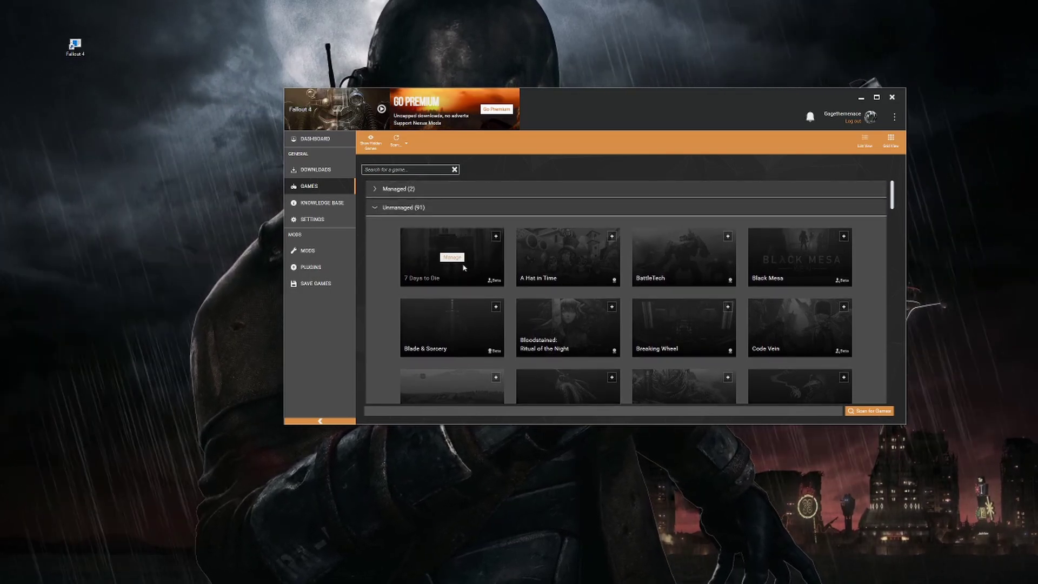
Expand Managed (2), activate Fallout: New Vegas, then reactivate Fallout 4.
{"action": "left_click", "coordinate": [452, 189]}
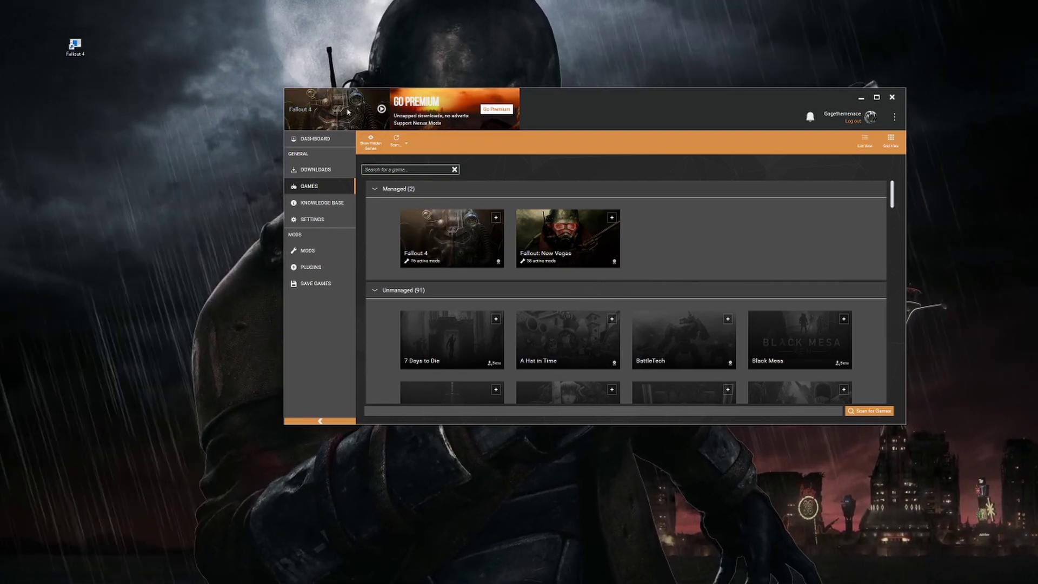
{"action": "mouse_move", "coordinate": [577, 242]}
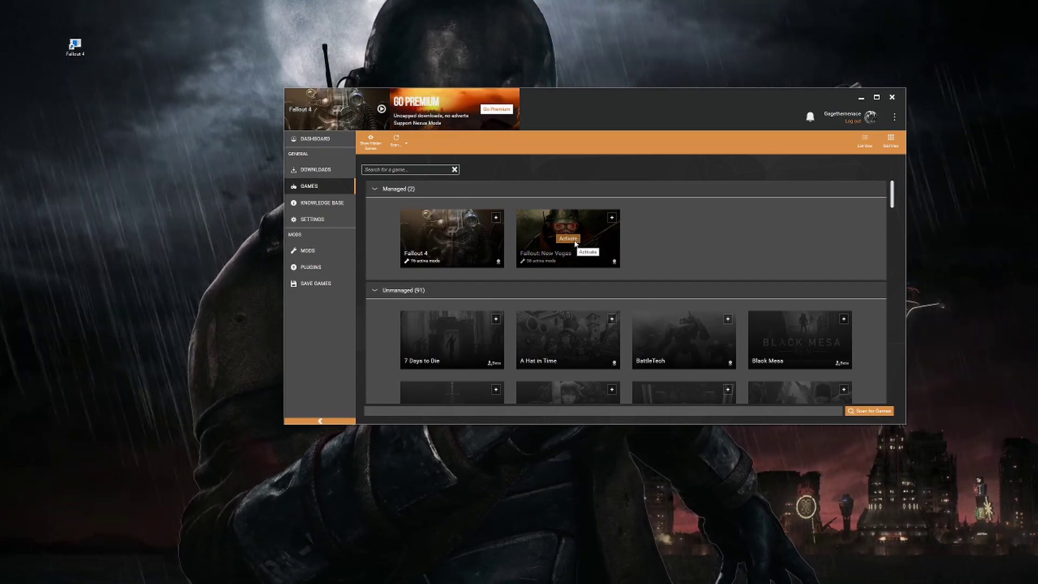
{"action": "left_click", "coordinate": [588, 252]}
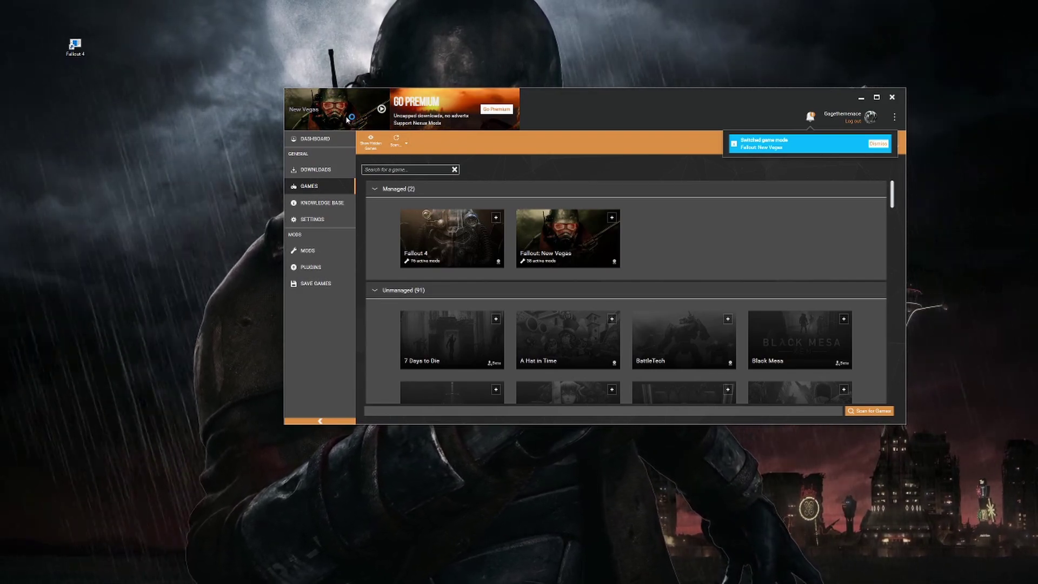
{"action": "left_click", "coordinate": [456, 245]}
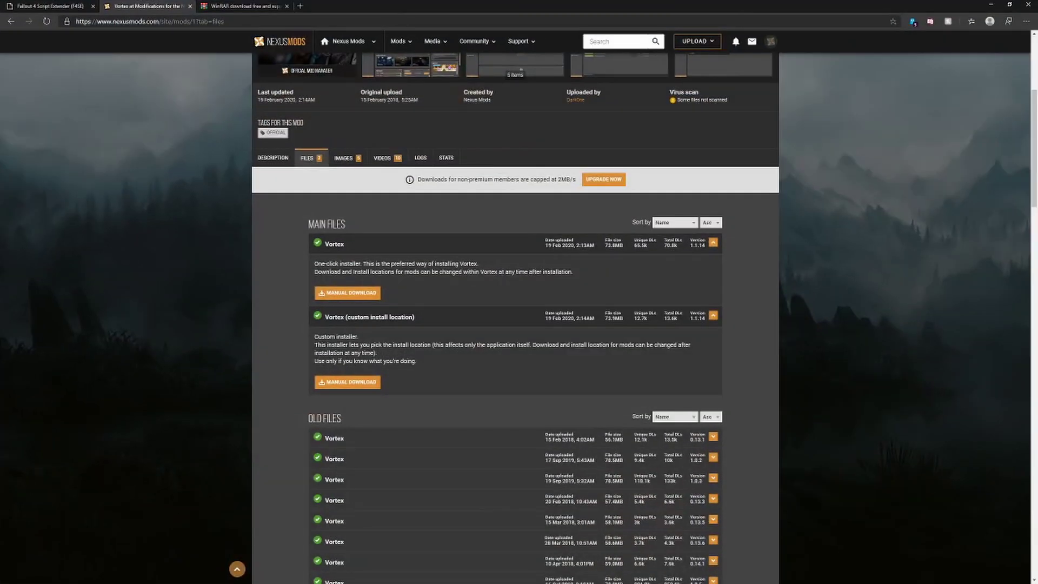
Switch to the Fallout 4 Script Extender (F4SE) browser tab.
{"action": "left_click", "coordinate": [60, 4]}
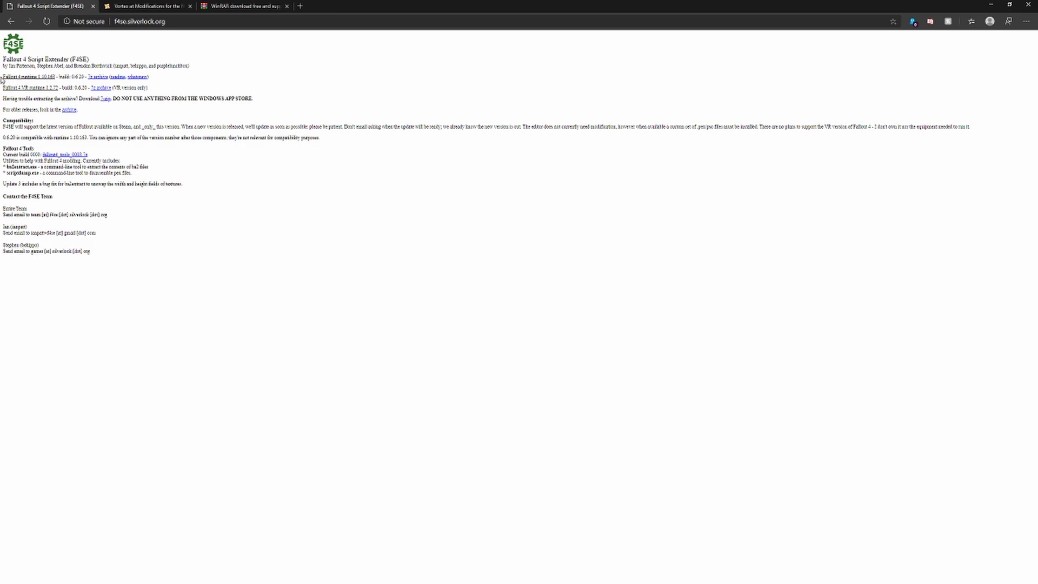
Download f4se_0_06_20.7z for regular Fallout 4 runtime and open the archive.
{"action": "left_click_drag", "start_coordinate": [3, 78], "coordinate": [31, 88]}
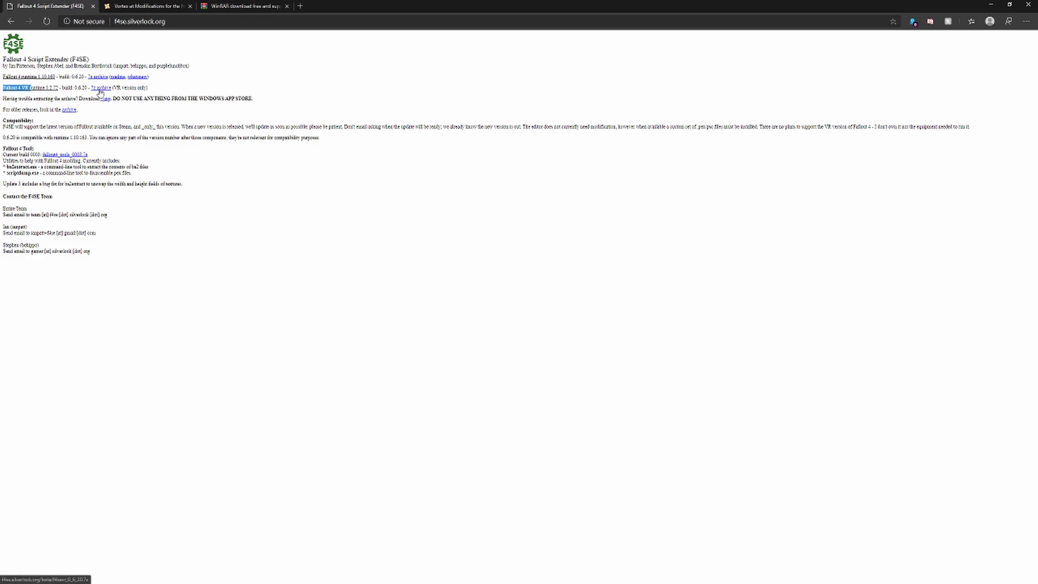
{"action": "left_click", "coordinate": [97, 80]}
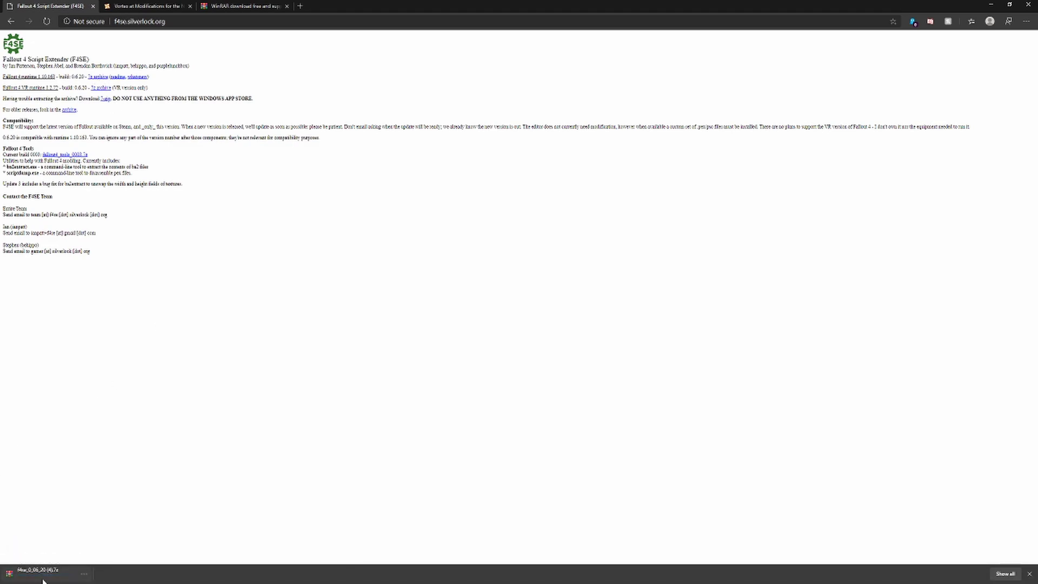
{"action": "left_click", "coordinate": [42, 577]}
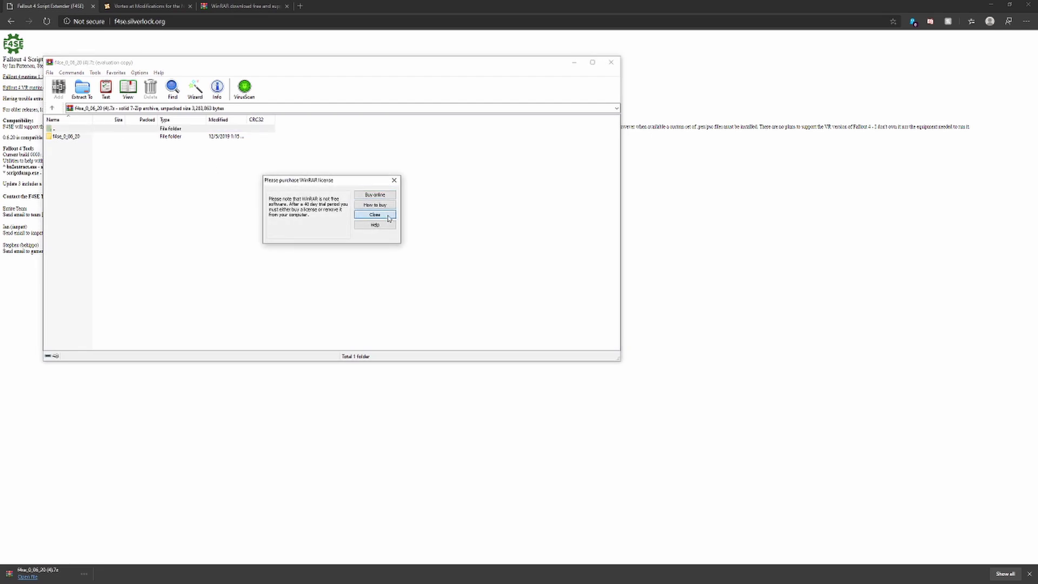
Dismiss the WinRAR licence reminder and open the archive's f4se_0_06_20 folder.
{"action": "left_click", "coordinate": [388, 217]}
{"action": "left_click", "coordinate": [87, 137]}
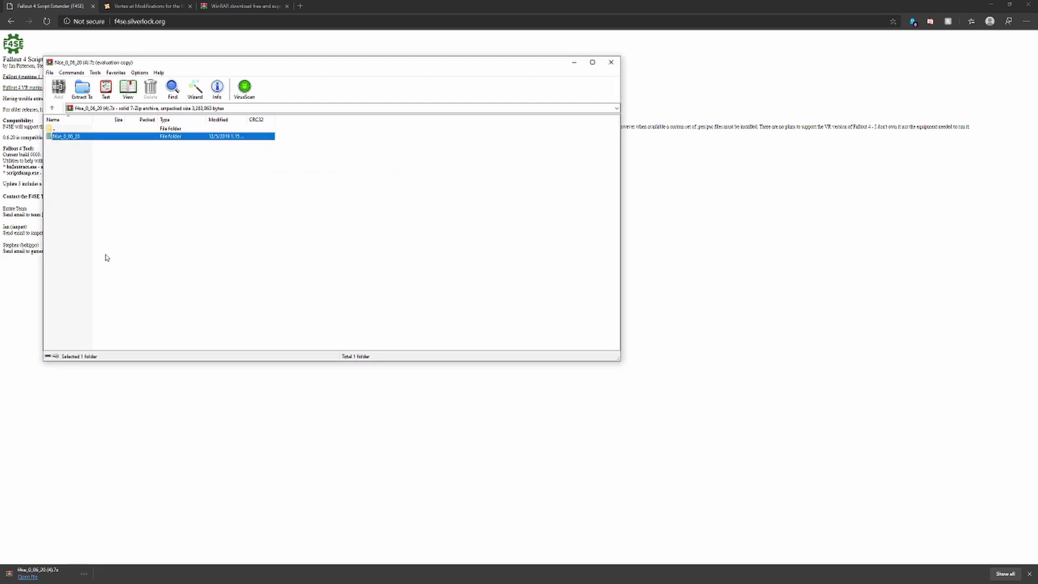
{"action": "double_click", "coordinate": [80, 139]}
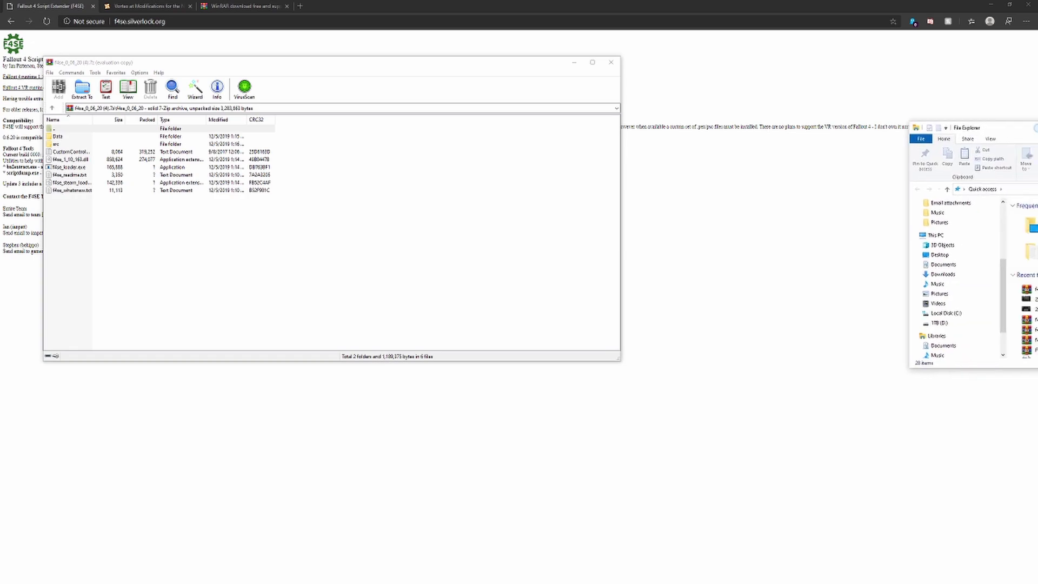
Browse from C: through Program Files (x86)\Steam\steamapps\common into the Fallout 4 folder.
{"action": "left_click_drag", "start_coordinate": [582, 245], "coordinate": [577, 92]}
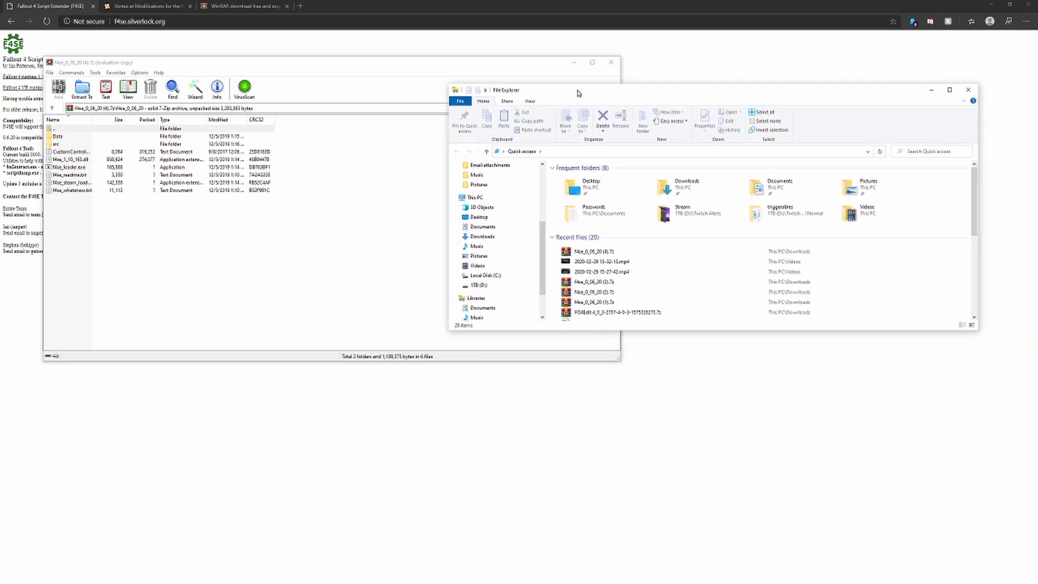
{"action": "left_click", "coordinate": [503, 276]}
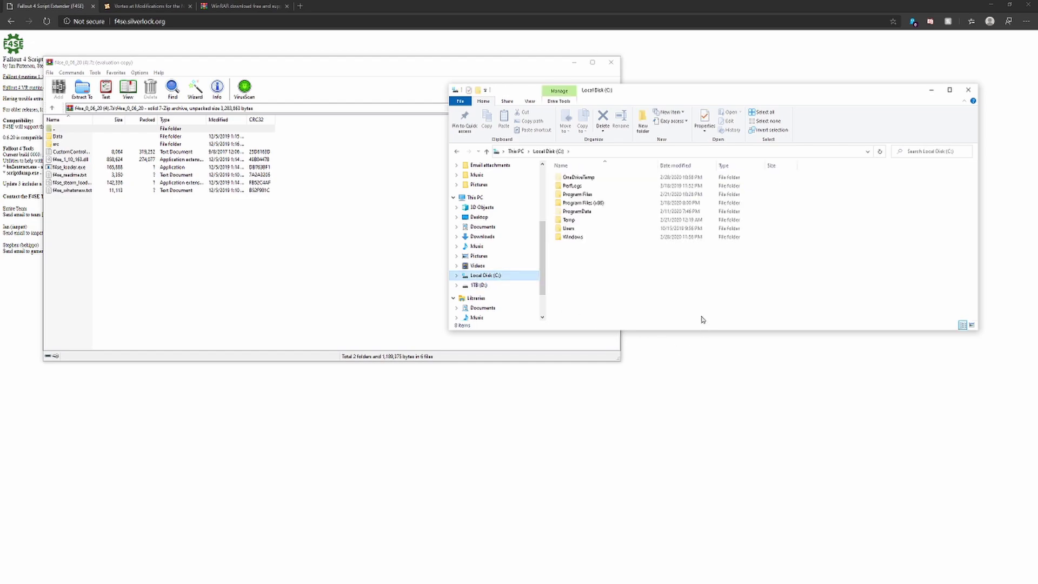
{"action": "double_click", "coordinate": [582, 203]}
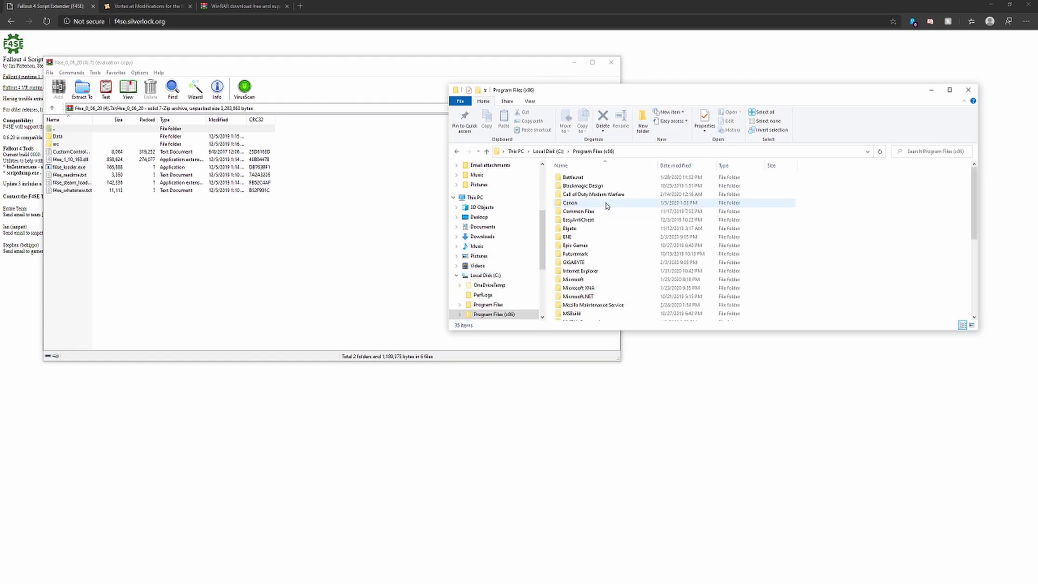
{"action": "scroll", "coordinate": [622, 270], "scroll_direction": "down", "scroll_amount": 5}
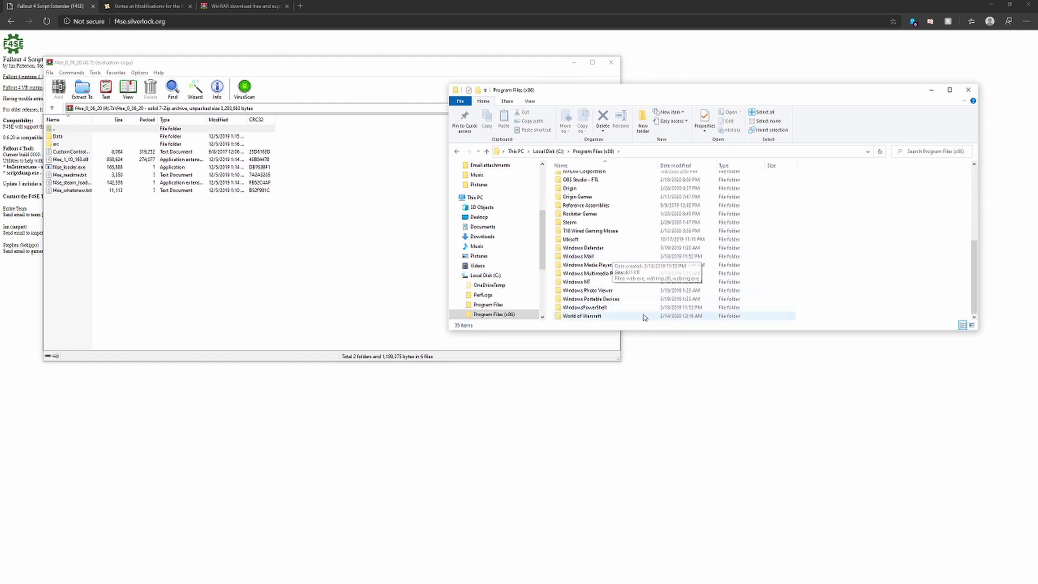
{"action": "double_click", "coordinate": [614, 223]}
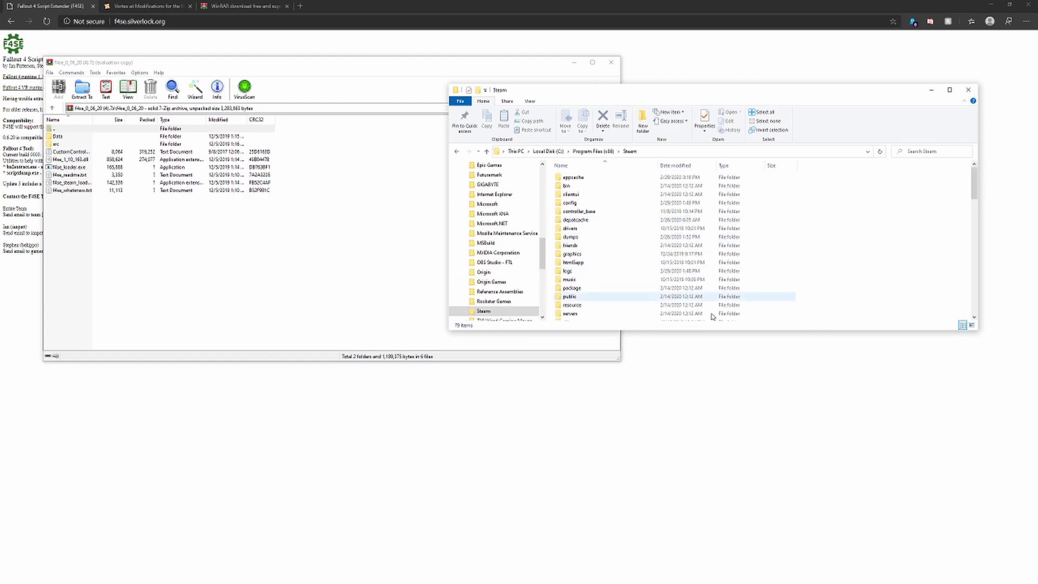
{"action": "scroll", "coordinate": [614, 233], "scroll_direction": "down", "scroll_amount": 3}
{"action": "double_click", "coordinate": [612, 241]}
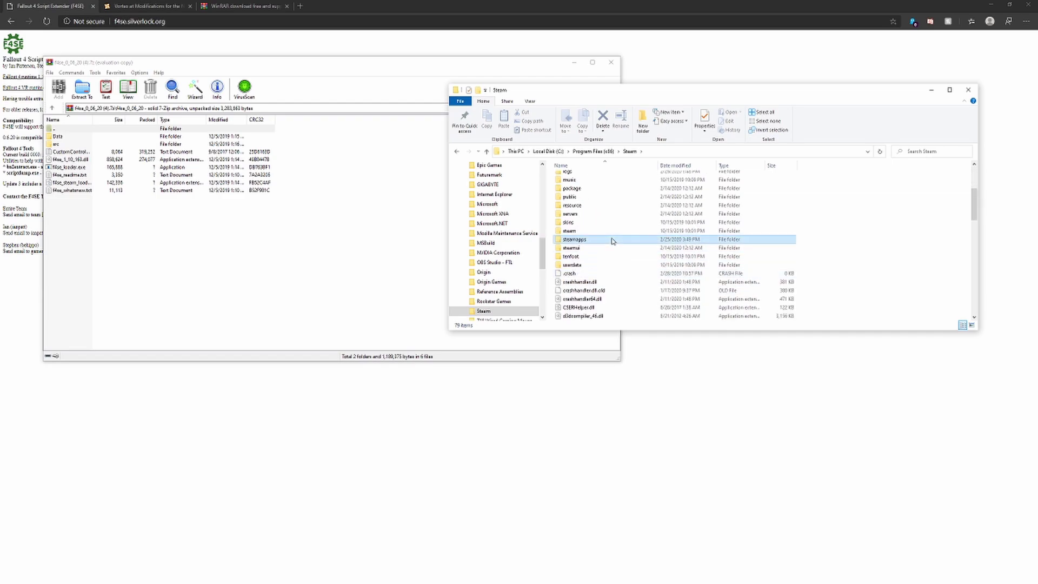
{"action": "double_click", "coordinate": [590, 178]}
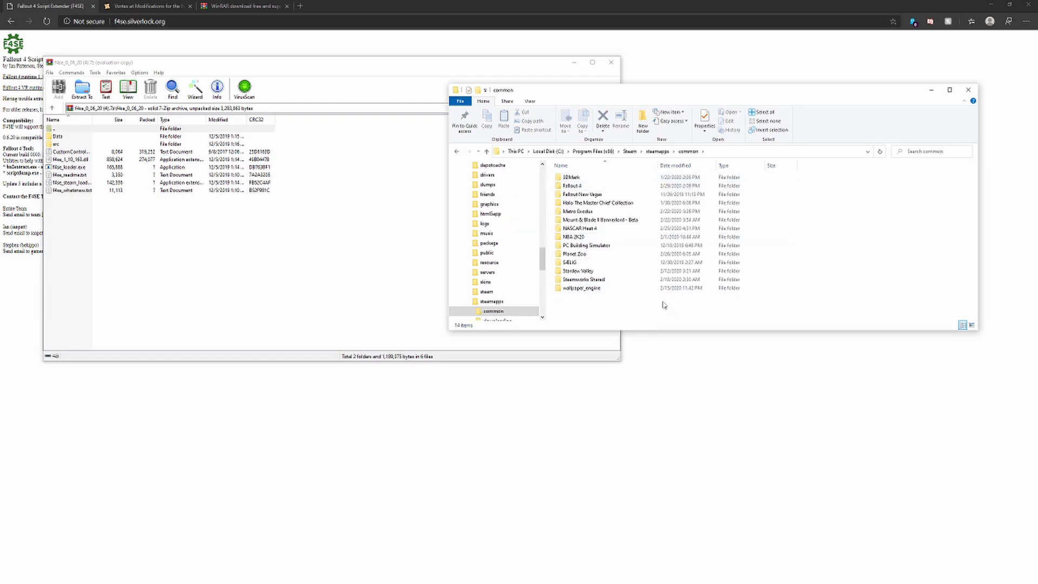
{"action": "double_click", "coordinate": [608, 188]}
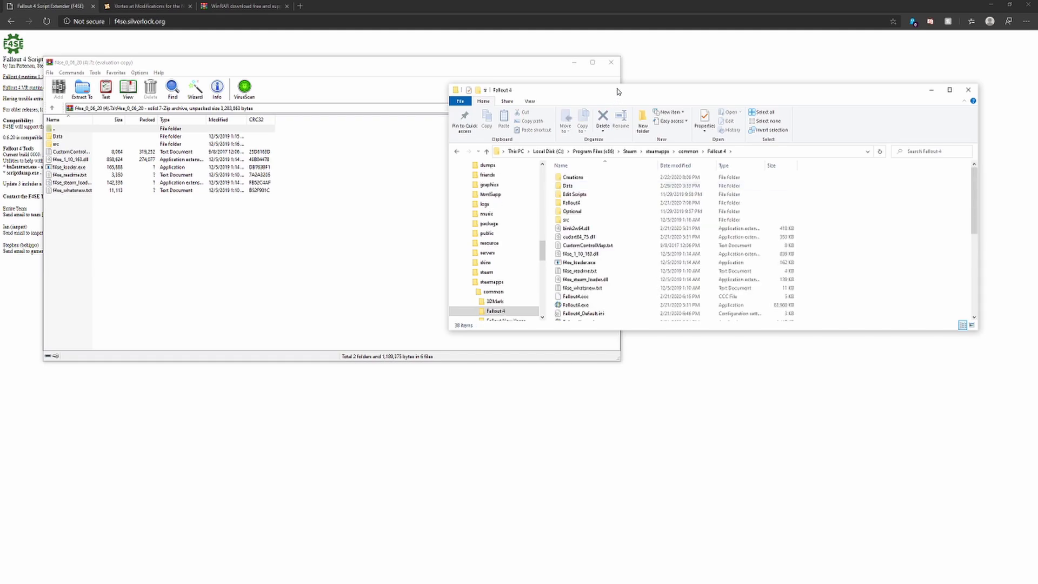
{"action": "left_click_drag", "start_coordinate": [617, 91], "coordinate": [648, 68]}
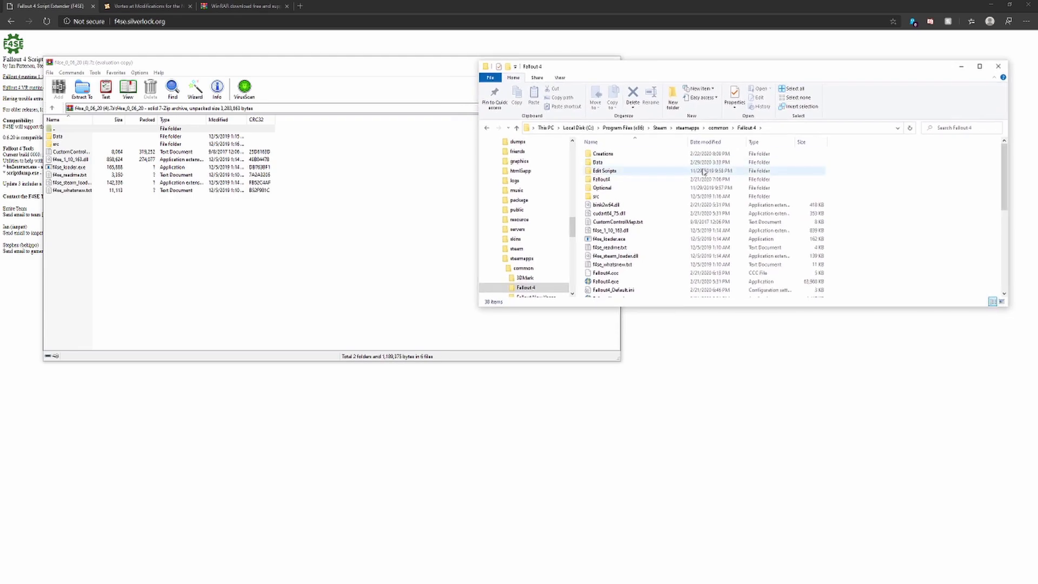
Drag Data through f4se_whatsnew.txt into the Fallout 4 folder, replacing existing files.
{"action": "left_click", "coordinate": [64, 138]}
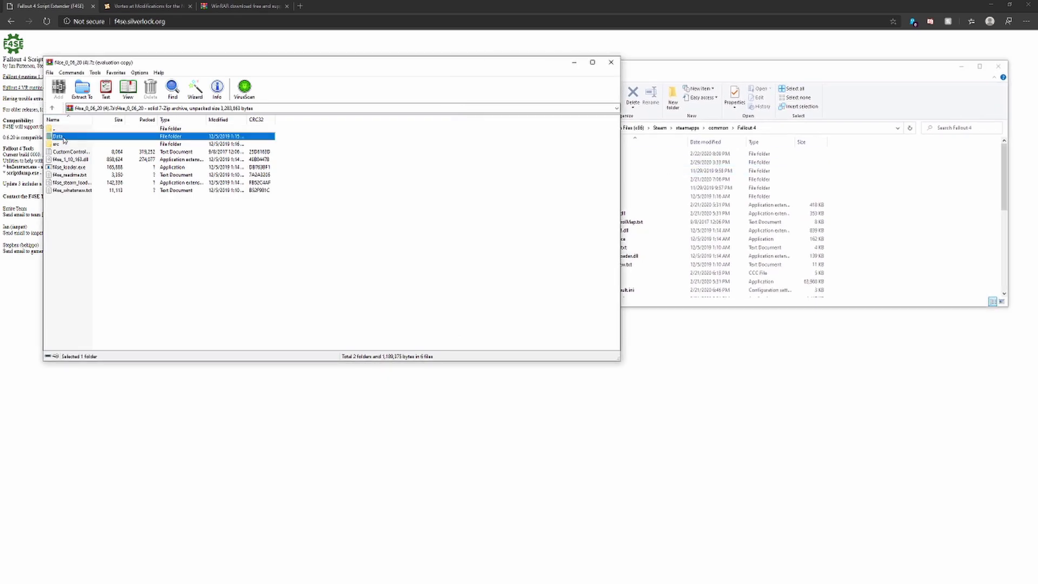
{"action": "left_click", "coordinate": [91, 191], "text": "shift"}
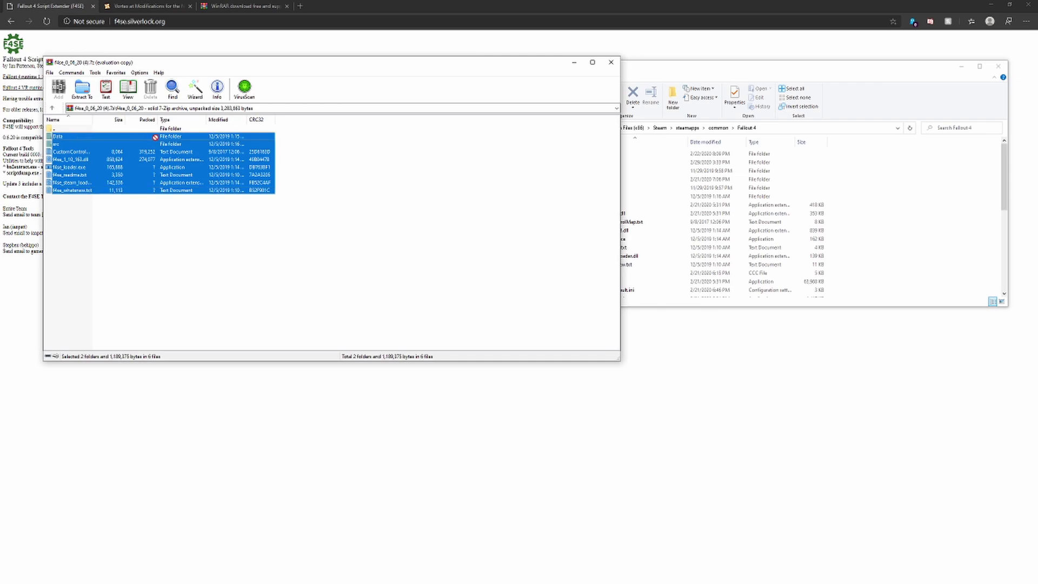
{"action": "left_click_drag", "start_coordinate": [519, 149], "coordinate": [882, 190]}
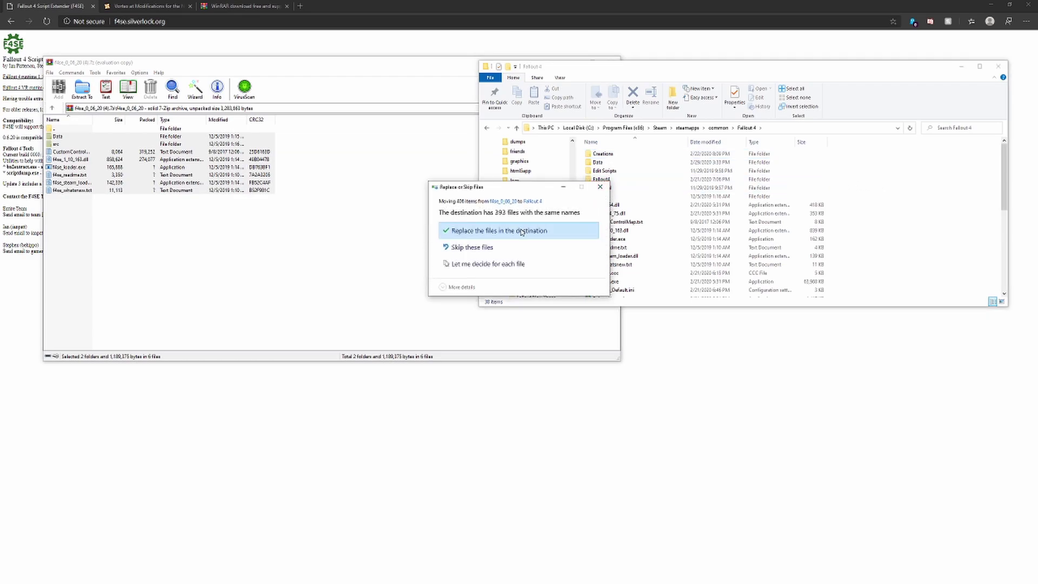
{"action": "left_click", "coordinate": [522, 231]}
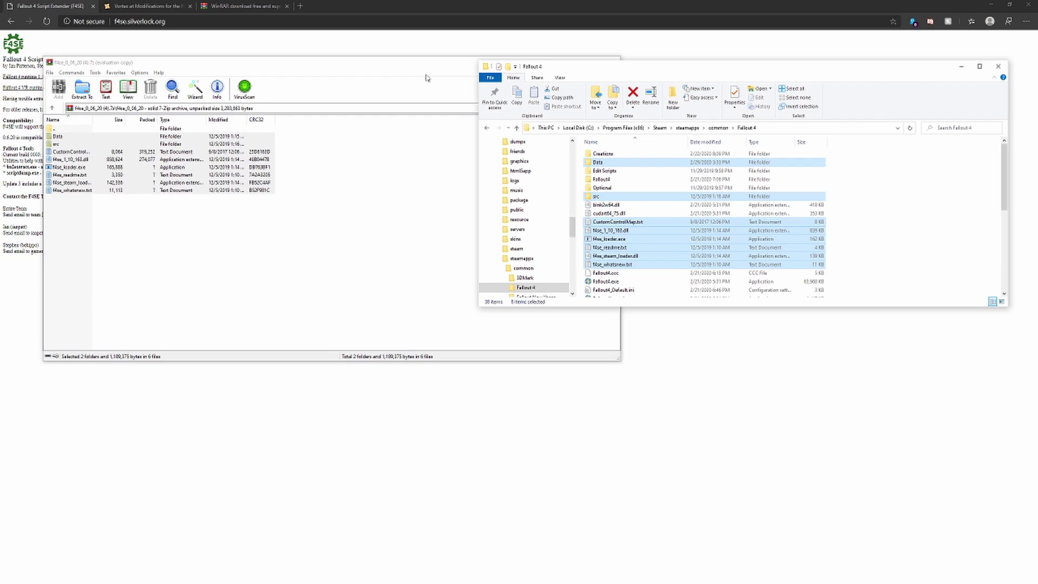
{"action": "left_click", "coordinate": [407, 76]}
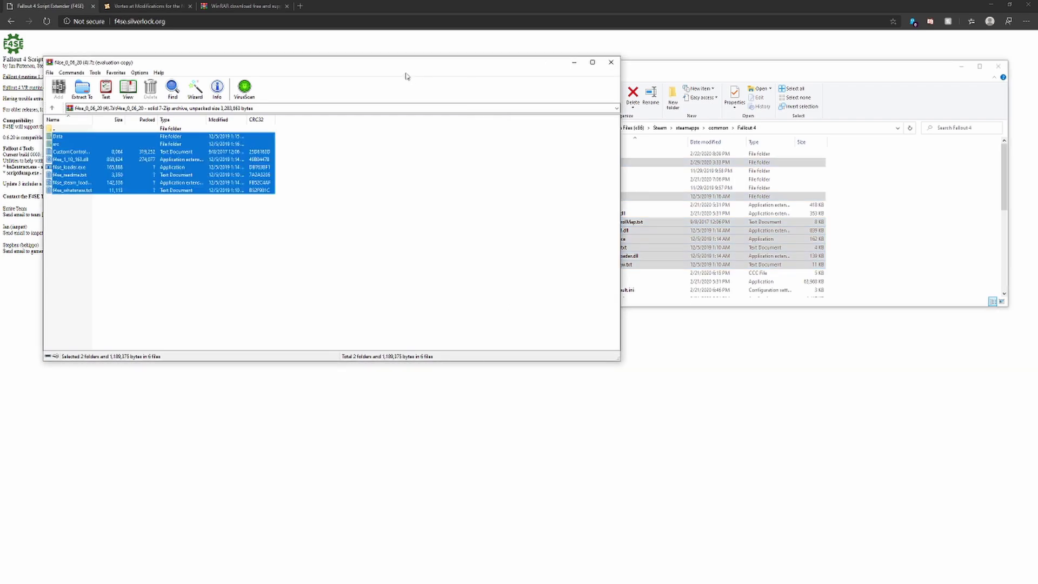
Close WinRAR and check the supported Fallout 4 runtime 1.10.163 line on the F4SE page.
{"action": "left_click", "coordinate": [611, 62]}
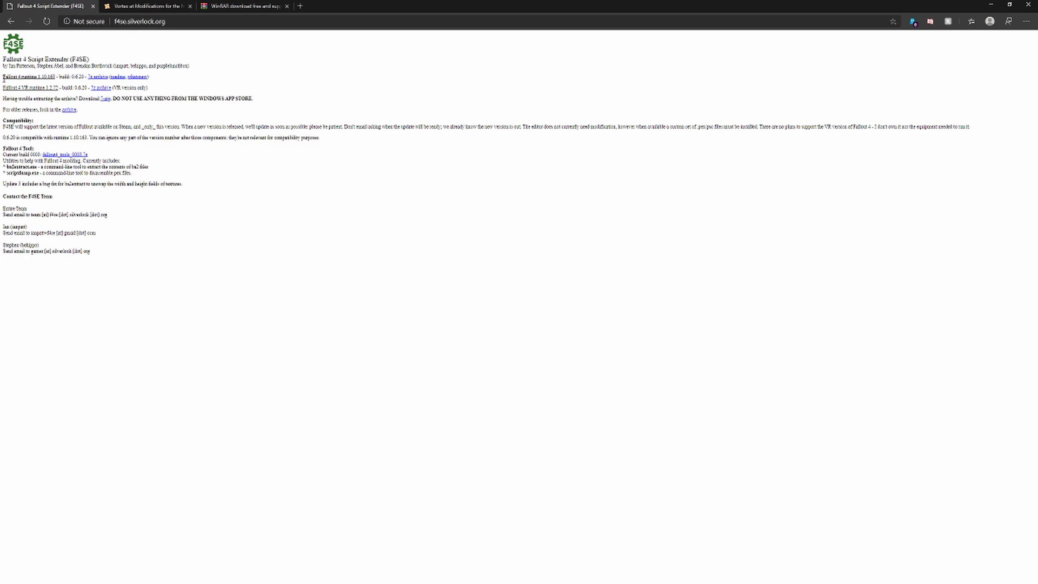
{"action": "left_click_drag", "start_coordinate": [3, 79], "coordinate": [66, 80]}
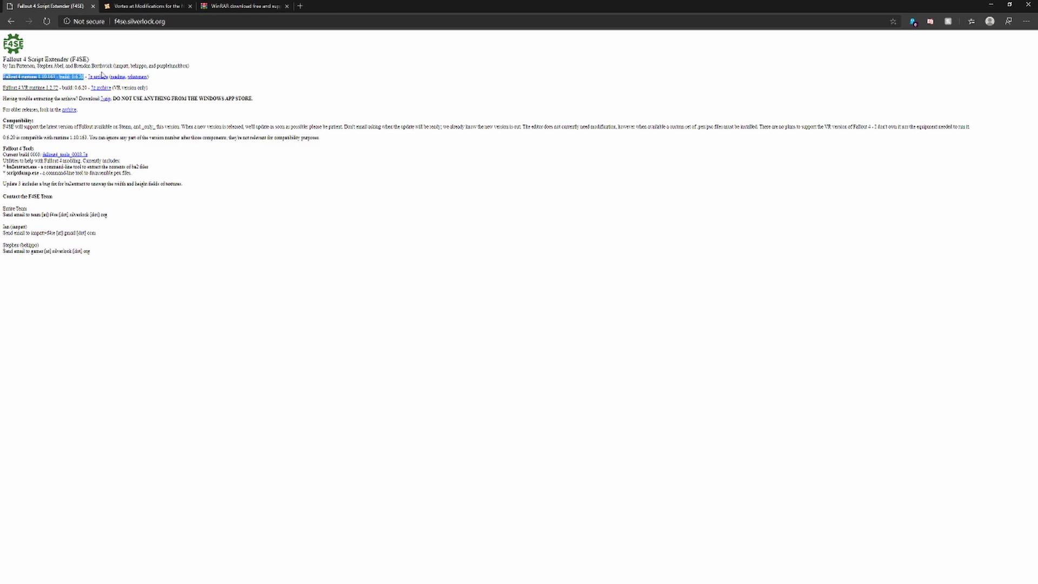
{"action": "left_click", "coordinate": [142, 64]}
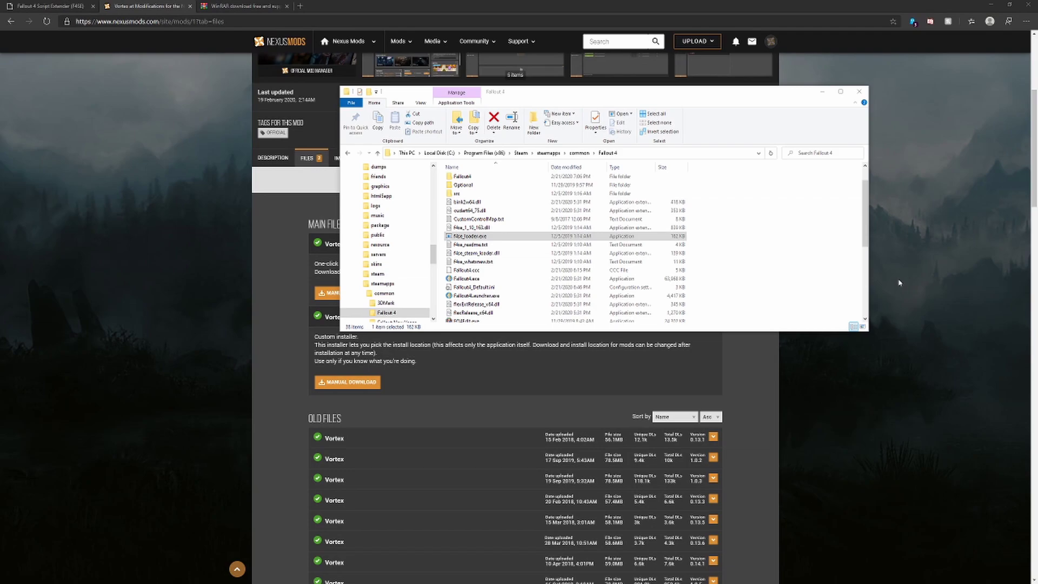
Create a shortcut to f4se_loader.exe and cut it out of the Fallout 4 folder.
{"action": "left_click", "coordinate": [541, 239]}
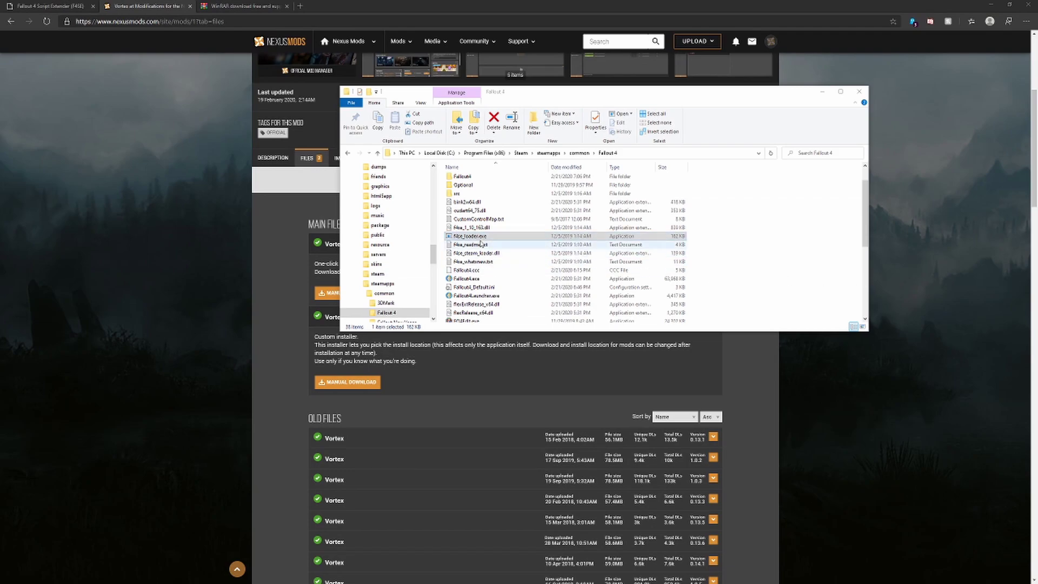
{"action": "right_click", "coordinate": [482, 237]}
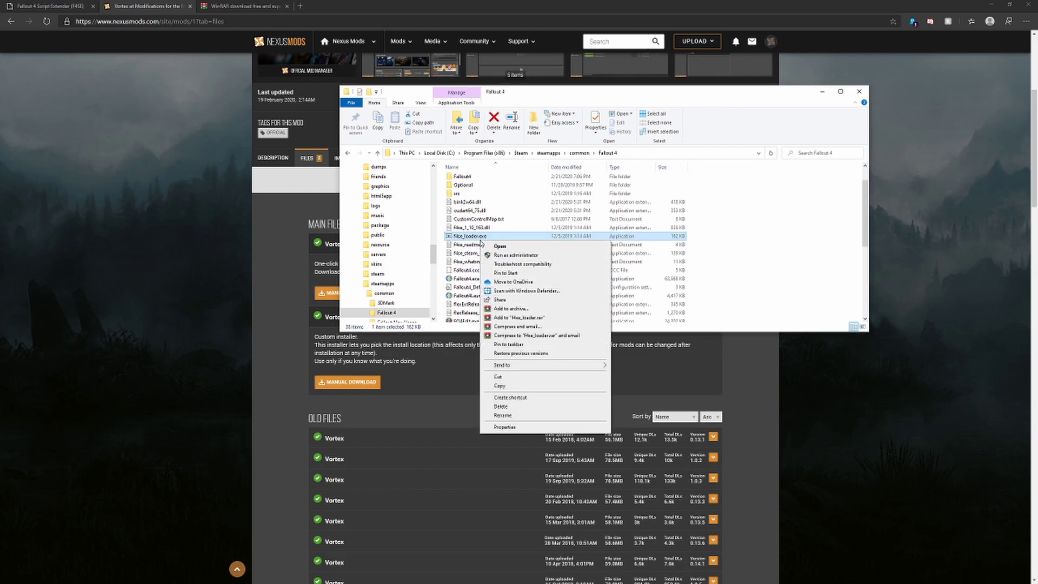
{"action": "left_click", "coordinate": [535, 398]}
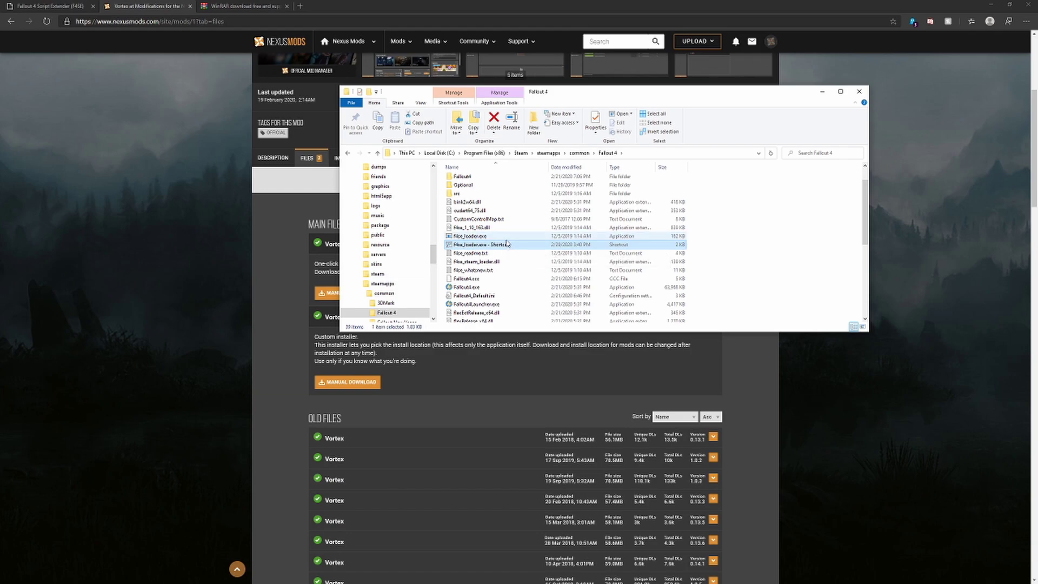
{"action": "right_click", "coordinate": [507, 244]}
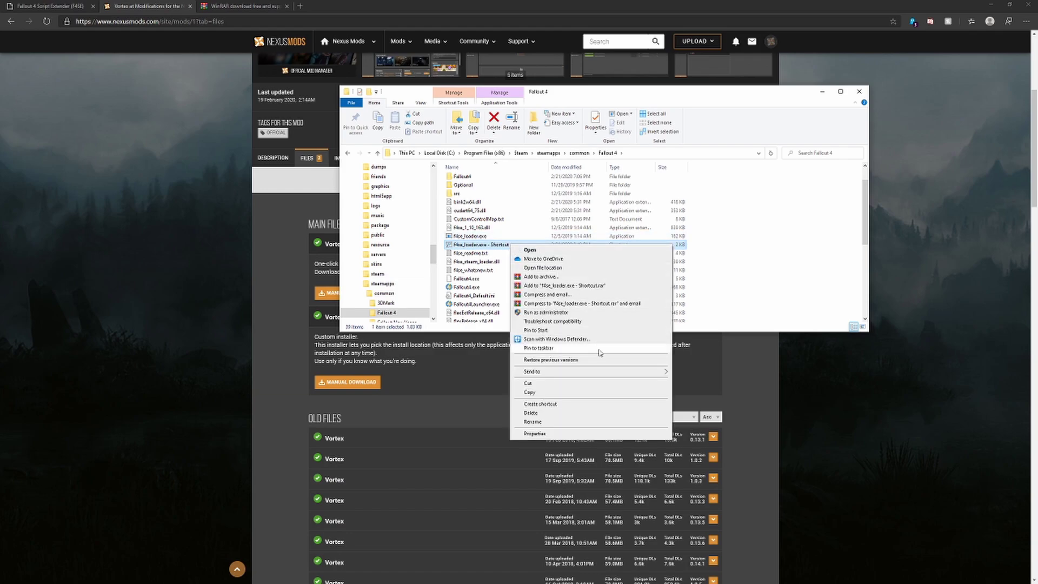
{"action": "left_click", "coordinate": [558, 414]}
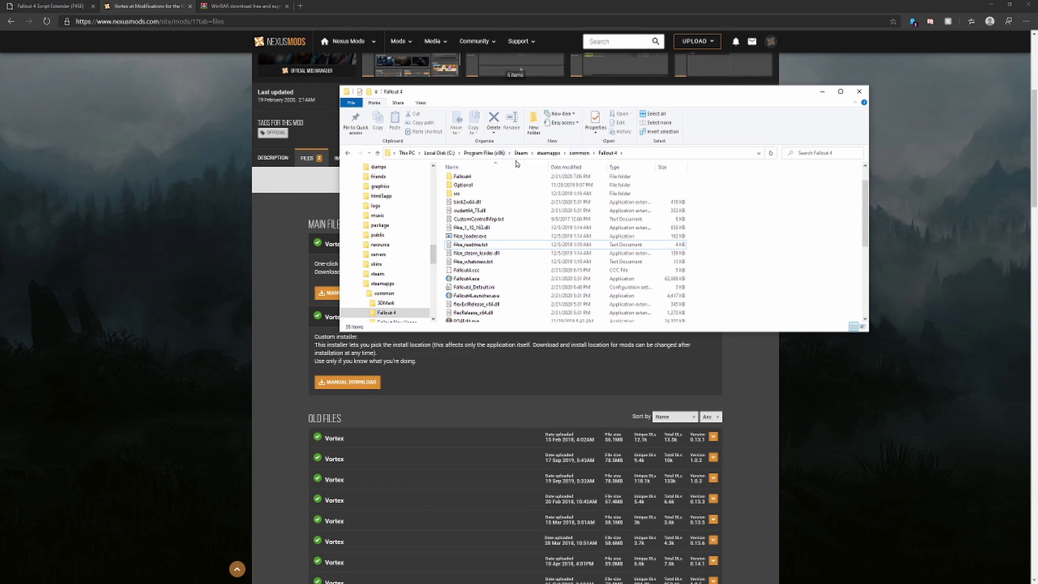
{"action": "scroll", "coordinate": [386, 273], "scroll_direction": "down", "scroll_amount": 2}
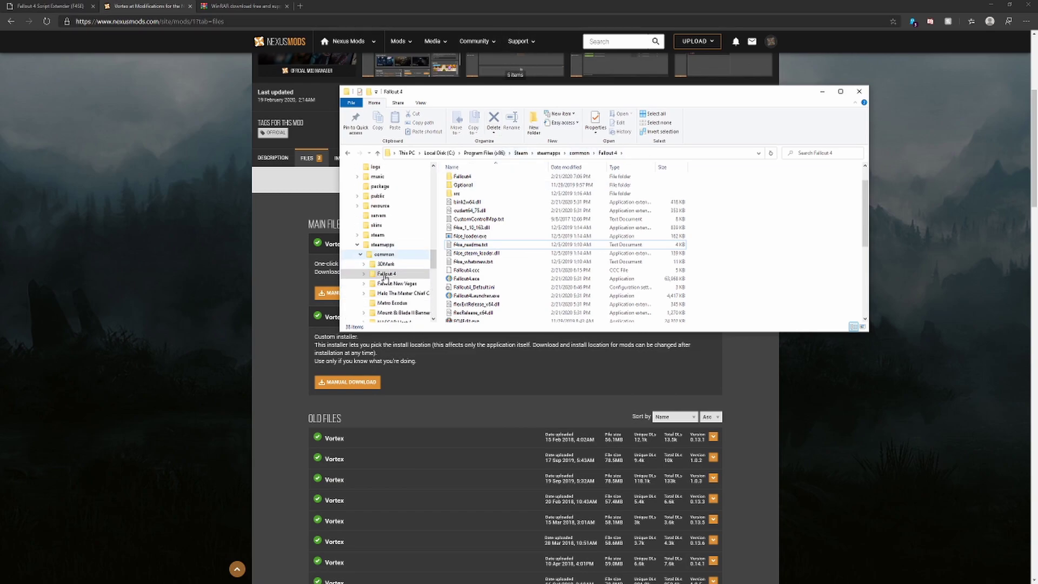
{"action": "scroll", "coordinate": [386, 273], "scroll_direction": "up", "scroll_amount": 2}
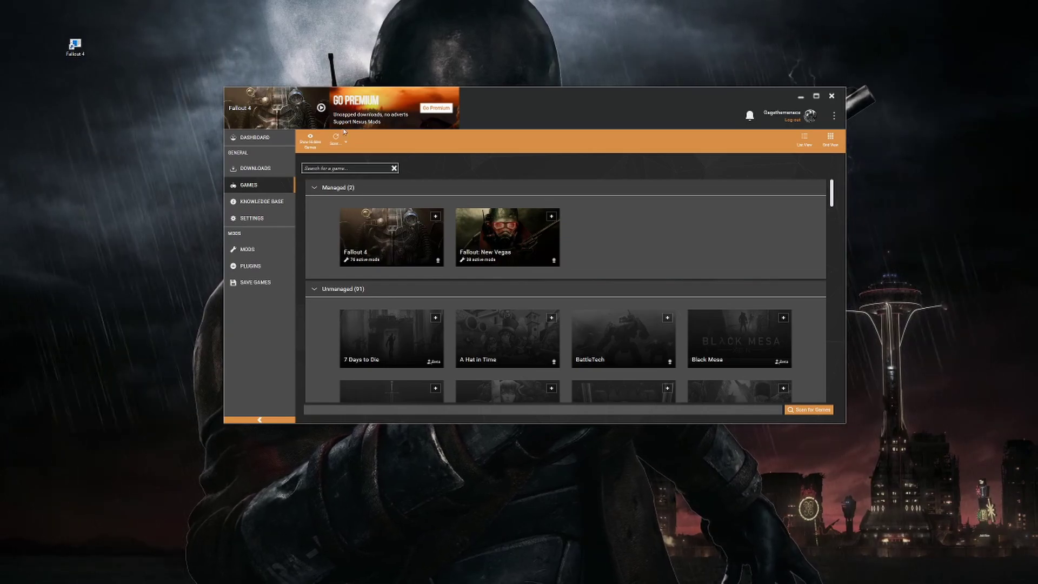
Open Vortex's Download settings, showing the {USERDATA}\downloads folder and 1 download thread.
{"action": "left_click", "coordinate": [278, 214]}
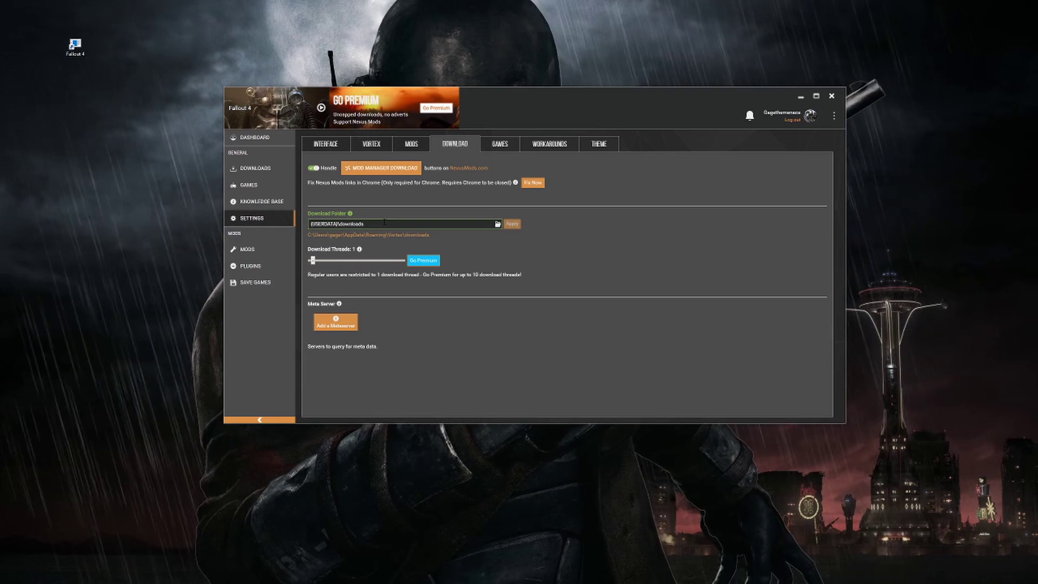
{"action": "left_click_drag", "start_coordinate": [384, 221], "coordinate": [310, 223]}
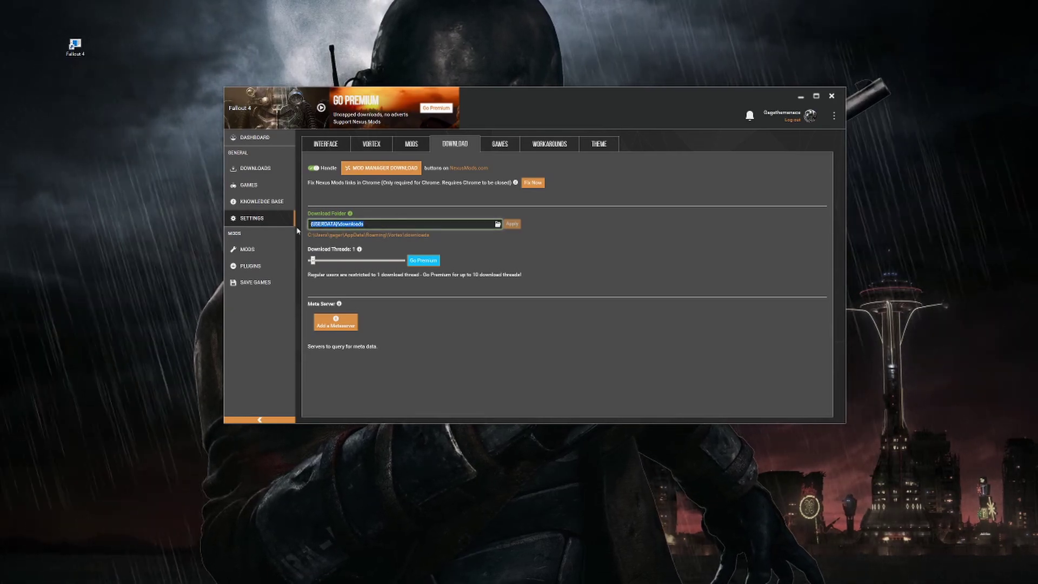
{"action": "left_click", "coordinate": [411, 144]}
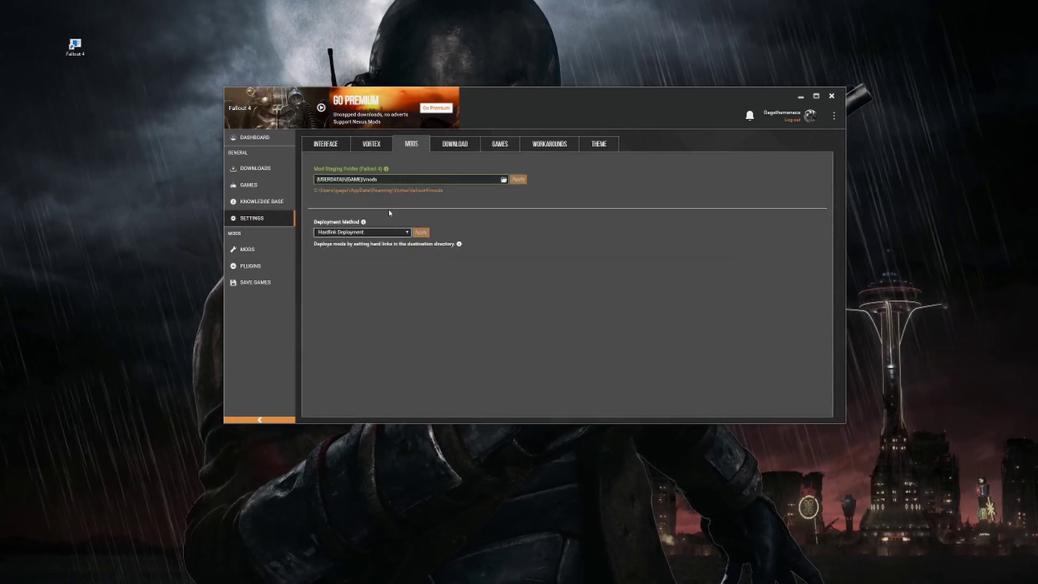
{"action": "left_click_drag", "start_coordinate": [388, 180], "coordinate": [313, 181]}
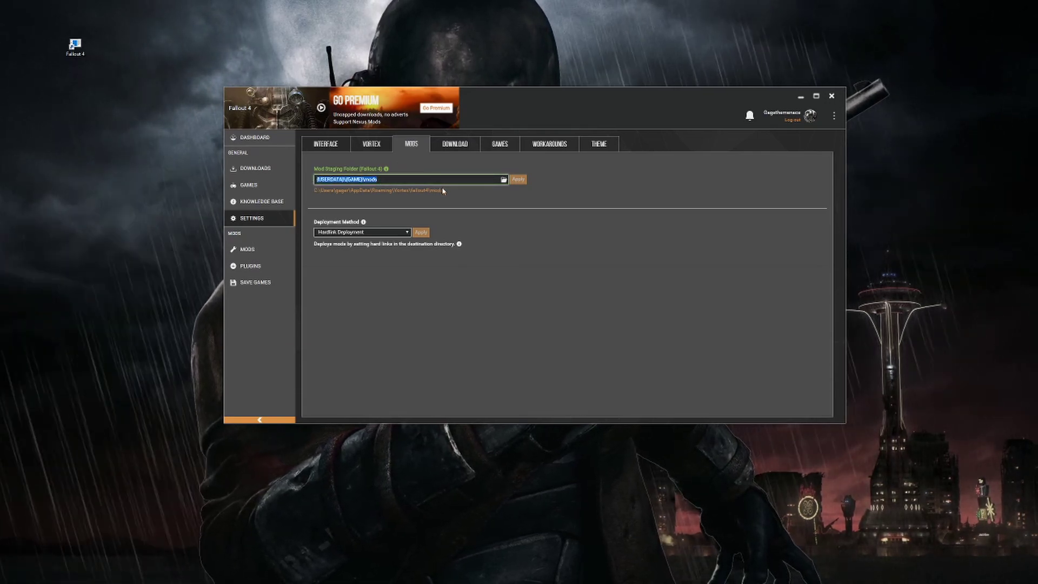
{"action": "left_click", "coordinate": [398, 195]}
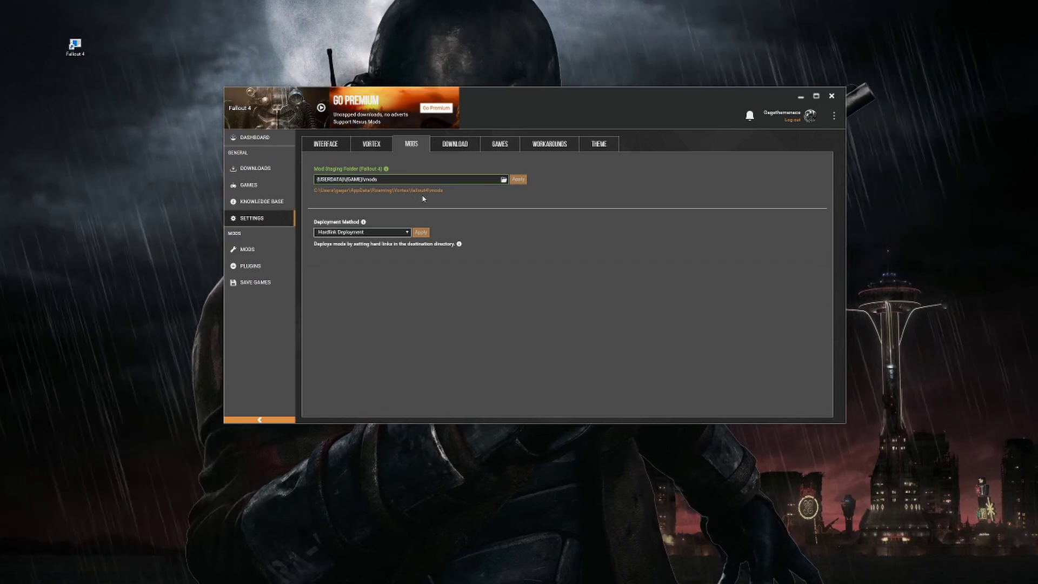
{"action": "left_click", "coordinate": [455, 144]}
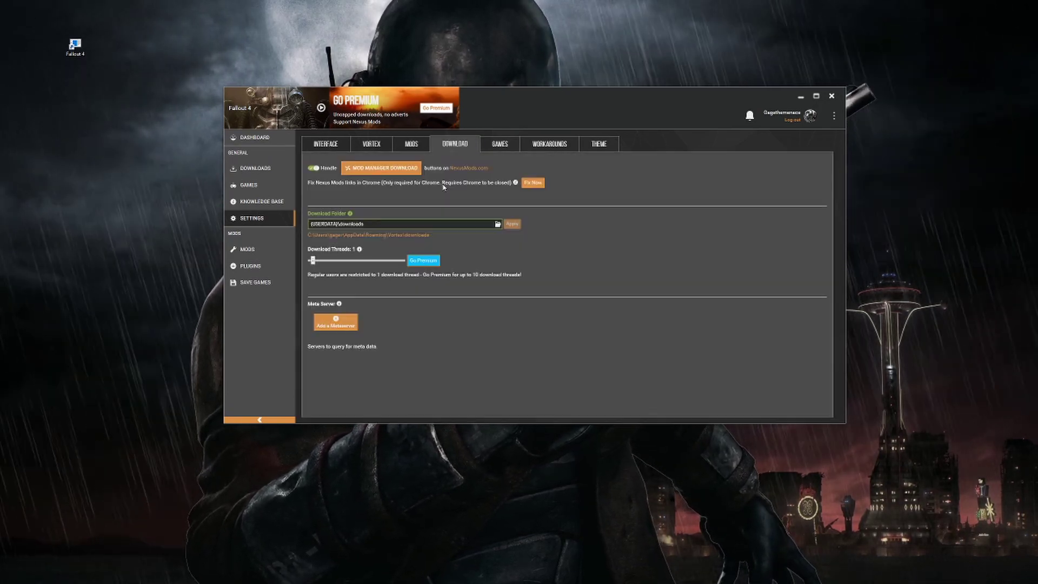